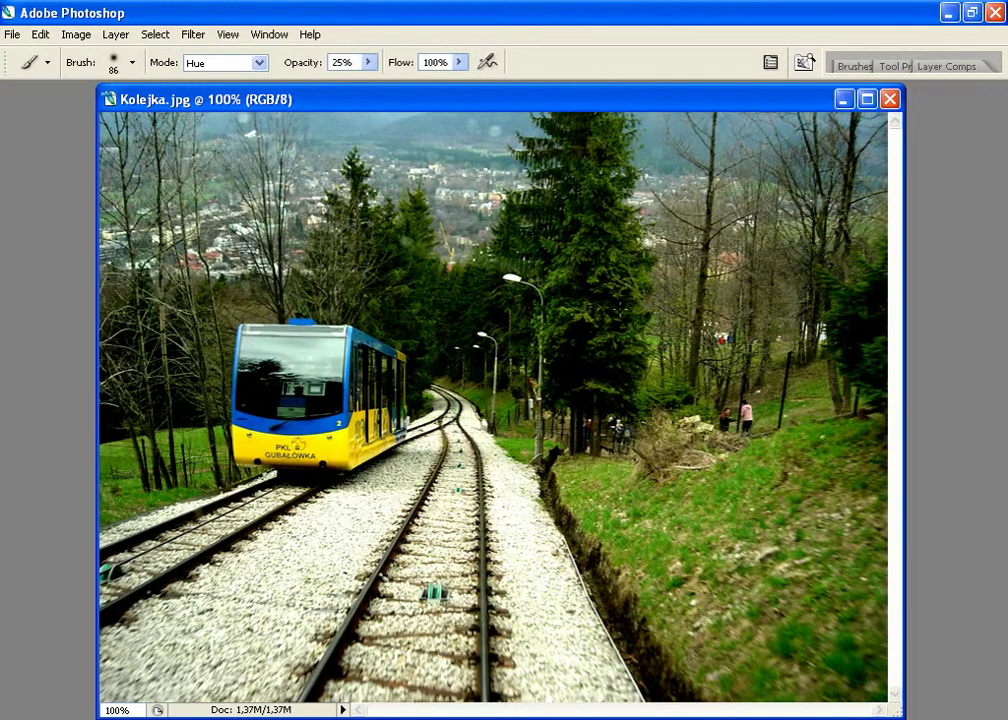
# Maximize the Kolejka.jpg window and show the Layers panel, moved to the right side.
pyautogui.click(866, 98)
pyautogui.click(304, 37)
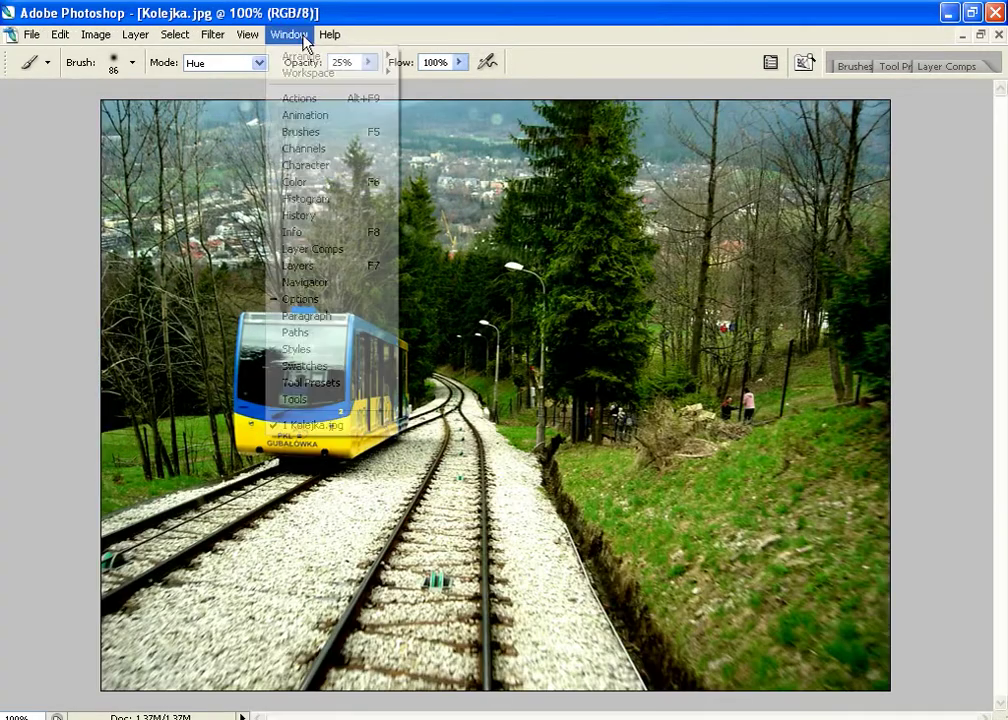
pyautogui.click(291, 267)
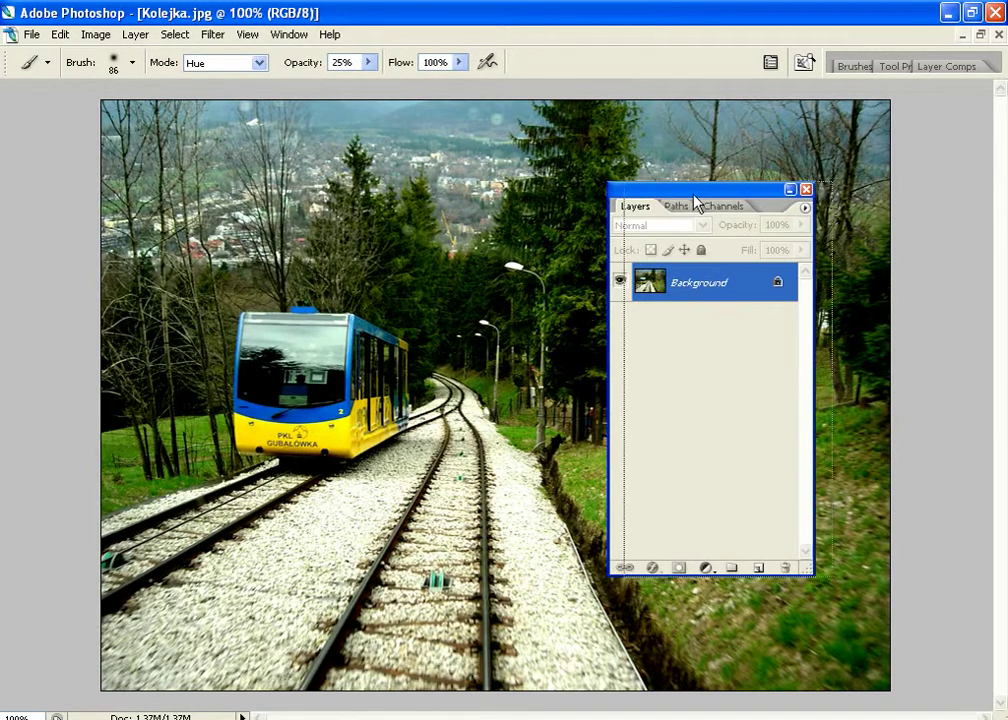
pyautogui.moveTo(690, 205); pyautogui.dragTo(827, 210)
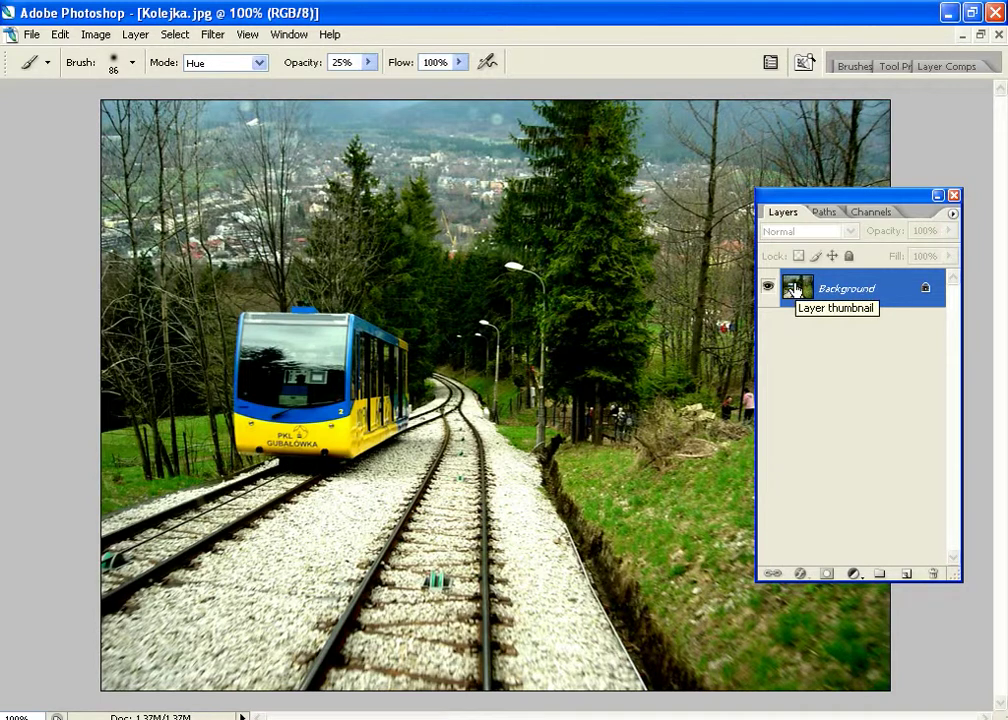
# Duplicate Background three times, hide Layer 1 copy and Layer 1 copy 2, and select Layer 1.
pyautogui.moveTo(797, 289); pyautogui.dragTo(797, 287)
pyautogui.hotkey('ctrl', 'j')
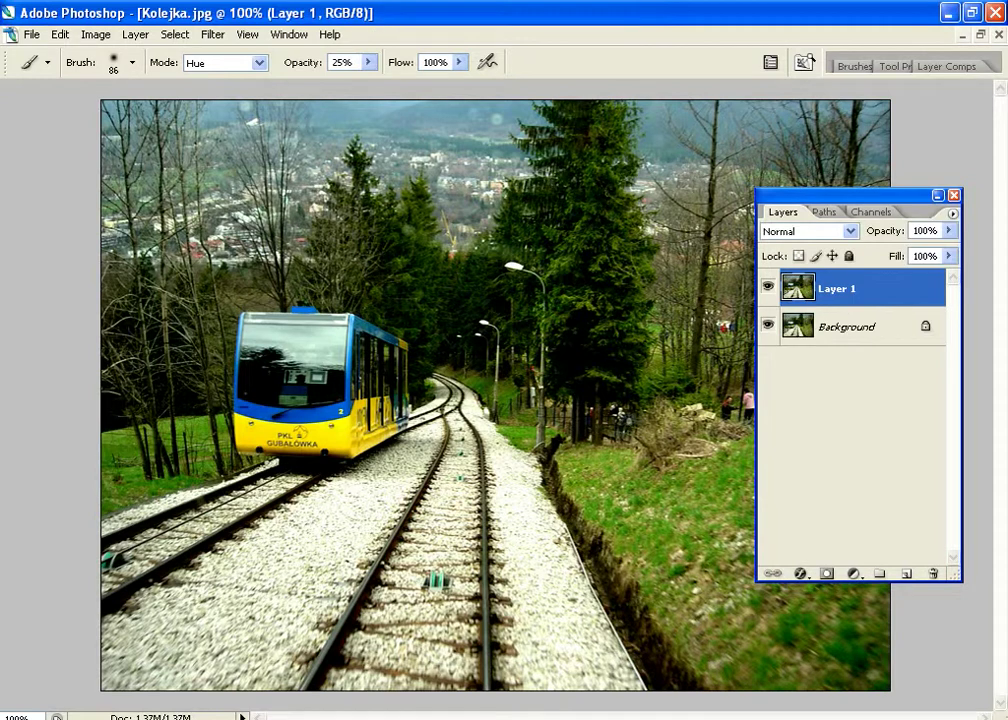
pyautogui.hotkey('ctrl', 'j')
pyautogui.hotkey('ctrl', 'j')
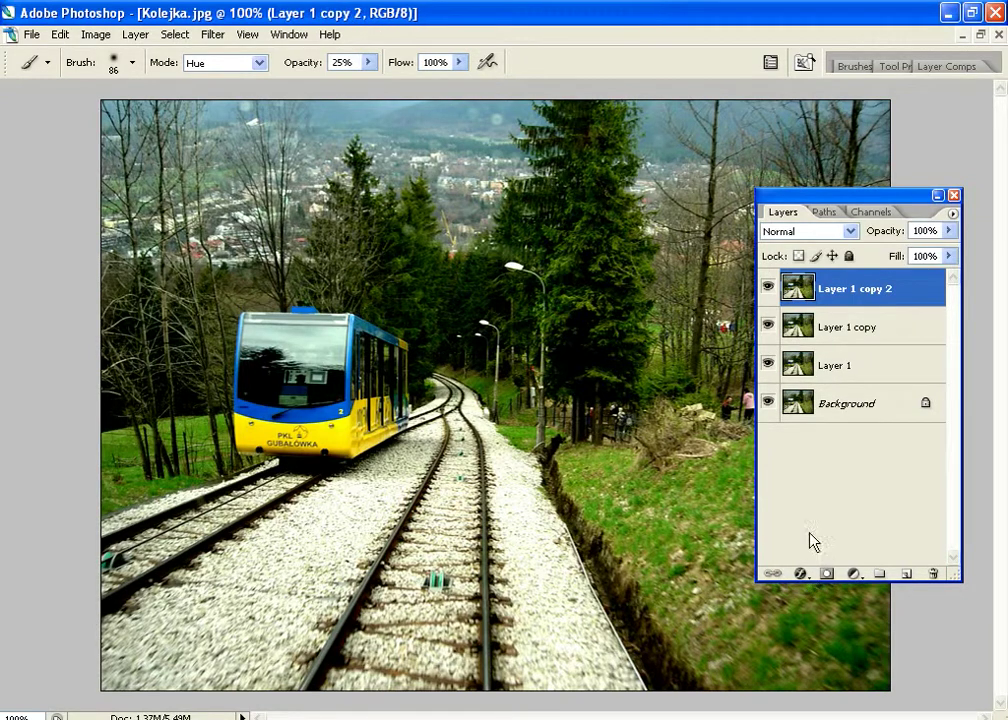
pyautogui.click(768, 327)
pyautogui.click(768, 288)
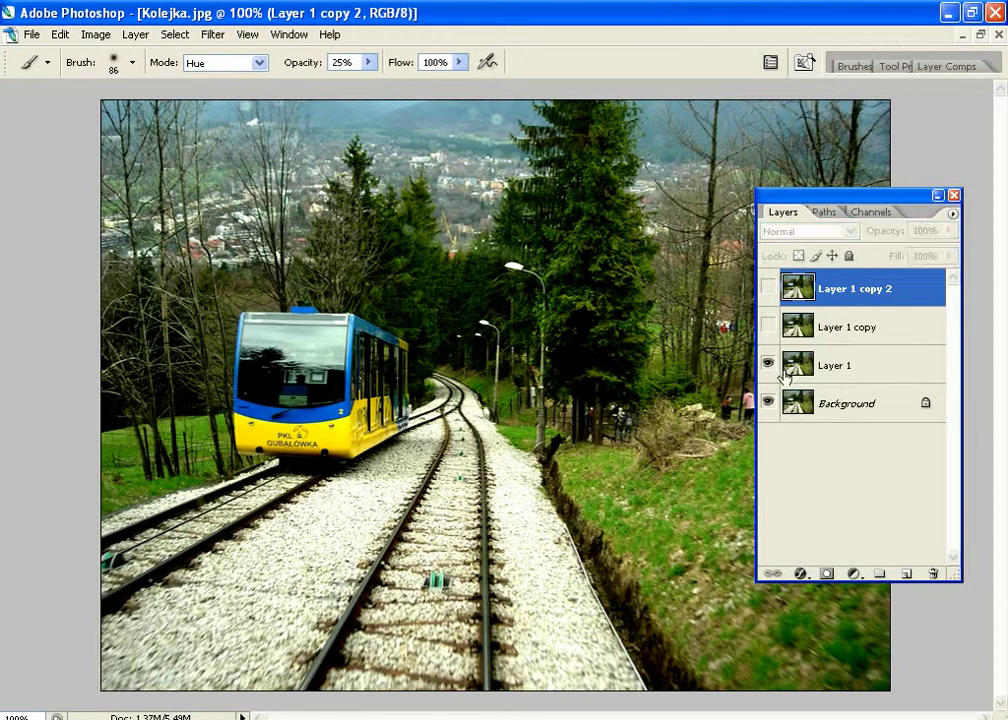
pyautogui.click(805, 370)
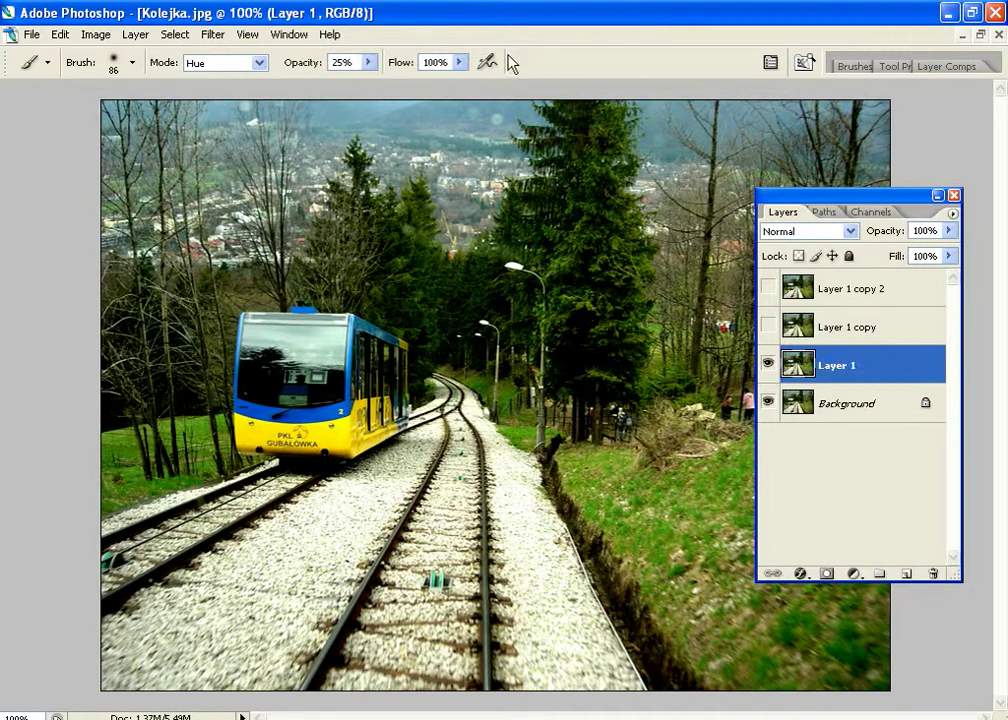
# Bring up the Artistic > Cutout filter dialog for Layer 1.
pyautogui.click(218, 35)
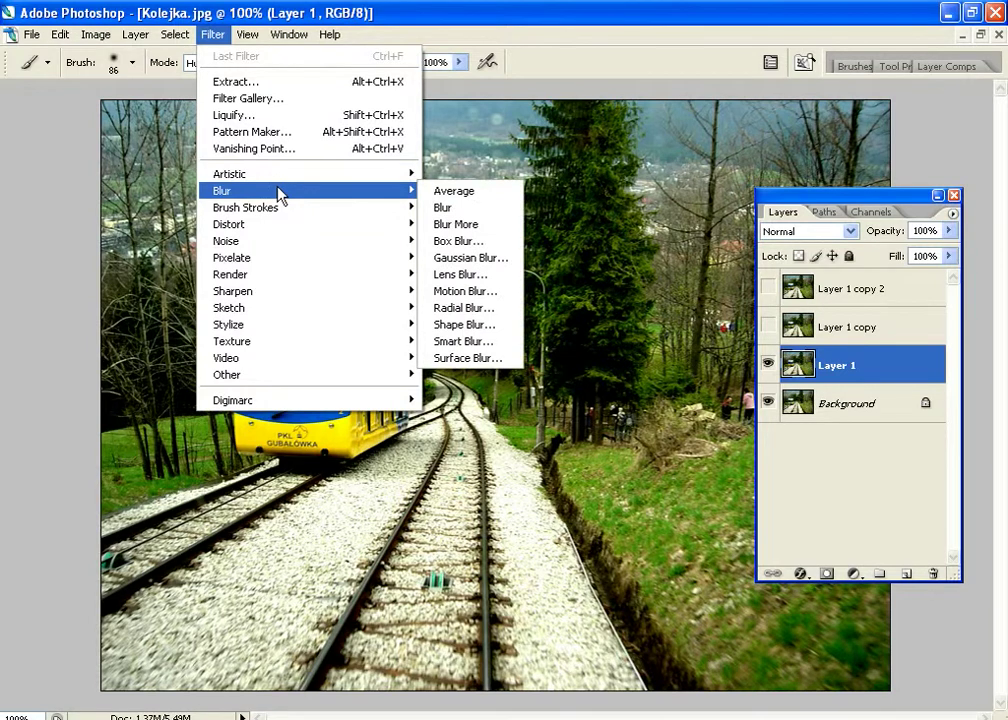
pyautogui.moveTo(260, 174)
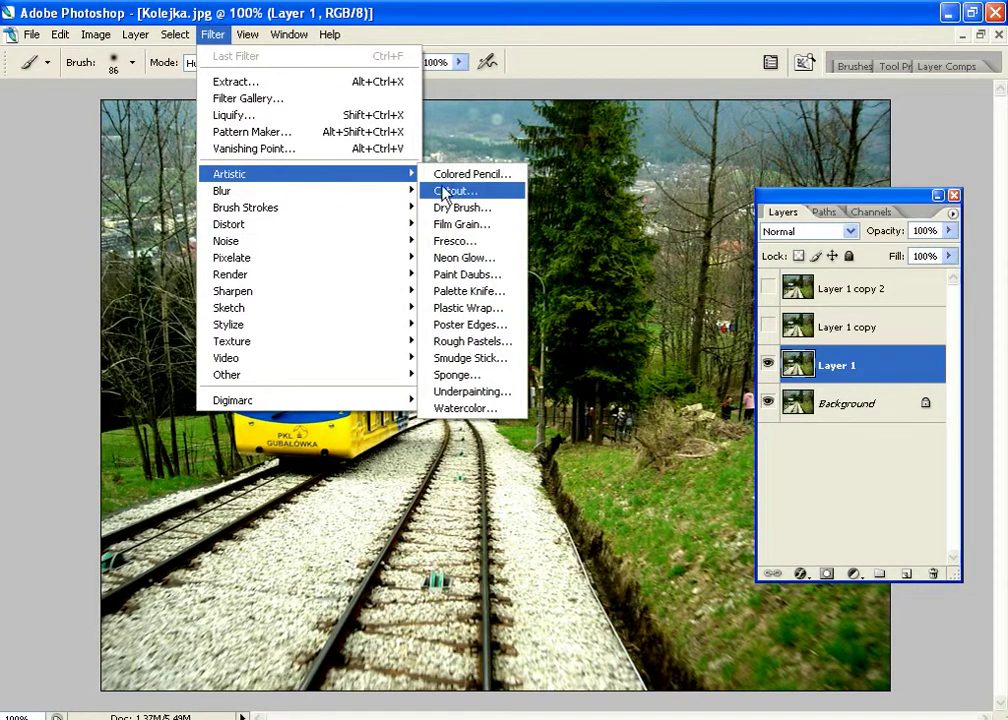
pyautogui.click(450, 196)
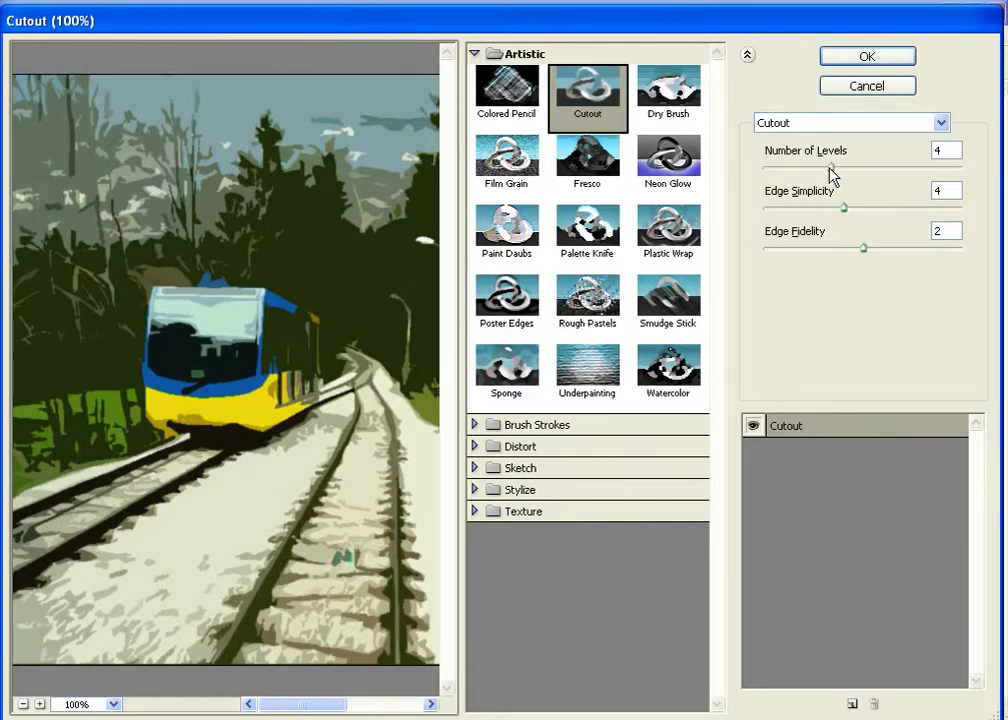
# Try Cutout slider values, then apply Levels 4, Edge Simplicity 4, Edge Fidelity 2.
pyautogui.doubleClick(946, 150)
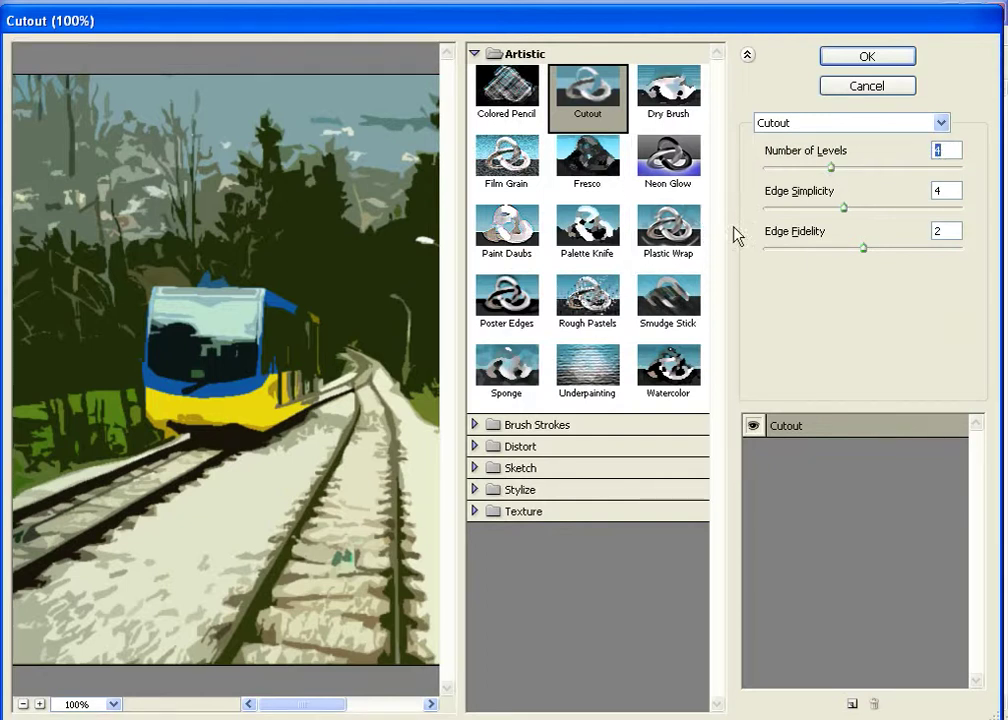
pyautogui.moveTo(830, 167); pyautogui.dragTo(978, 175)
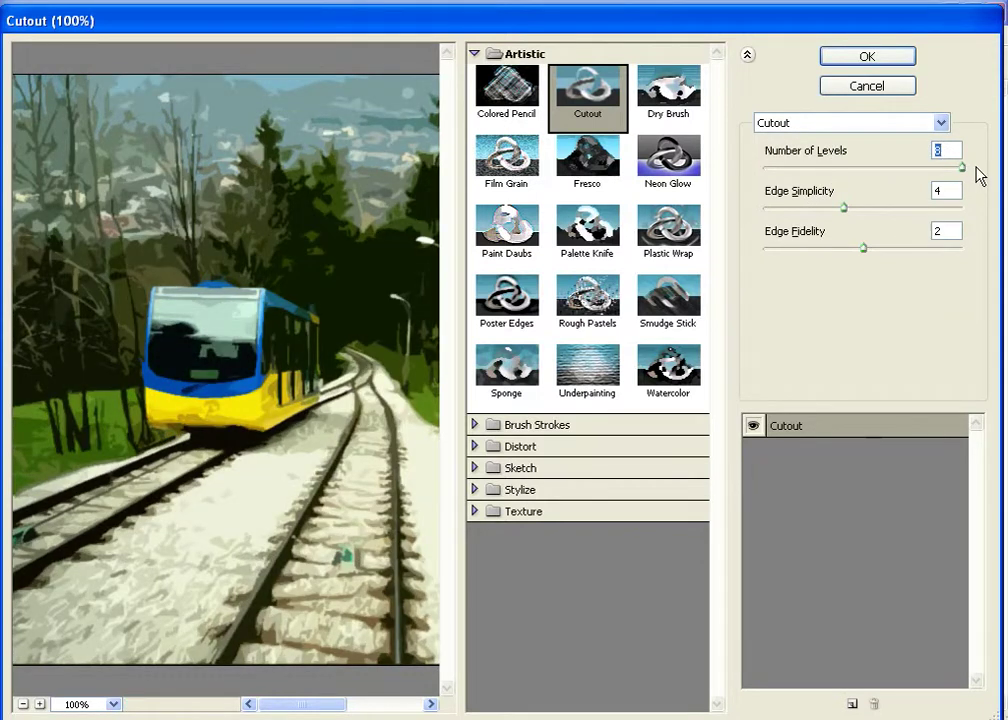
pyautogui.moveTo(962, 168)
pyautogui.mouseDown()
pyautogui.moveTo(727, 178)
pyautogui.moveTo(962, 172)
pyautogui.moveTo(765, 178)
pyautogui.moveTo(829, 172)
pyautogui.mouseUp()
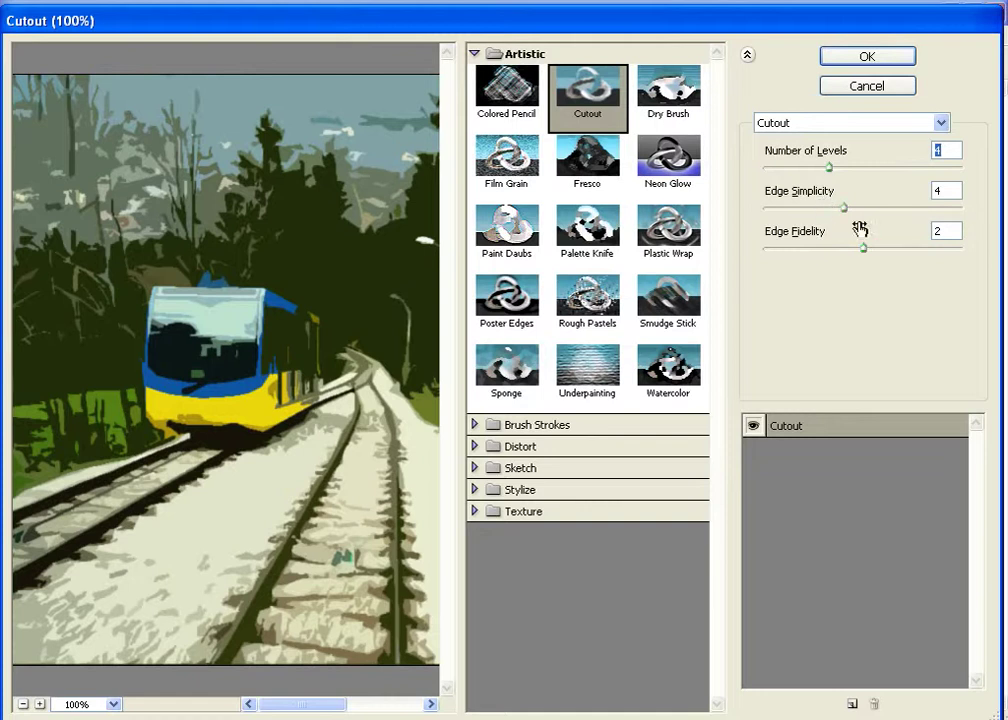
pyautogui.moveTo(843, 209)
pyautogui.mouseDown()
pyautogui.moveTo(962, 209)
pyautogui.moveTo(736, 207)
pyautogui.moveTo(982, 218)
pyautogui.moveTo(740, 207)
pyautogui.moveTo(963, 207)
pyautogui.moveTo(740, 207)
pyautogui.mouseUp()
pyautogui.moveTo(862, 248); pyautogui.dragTo(997, 258)
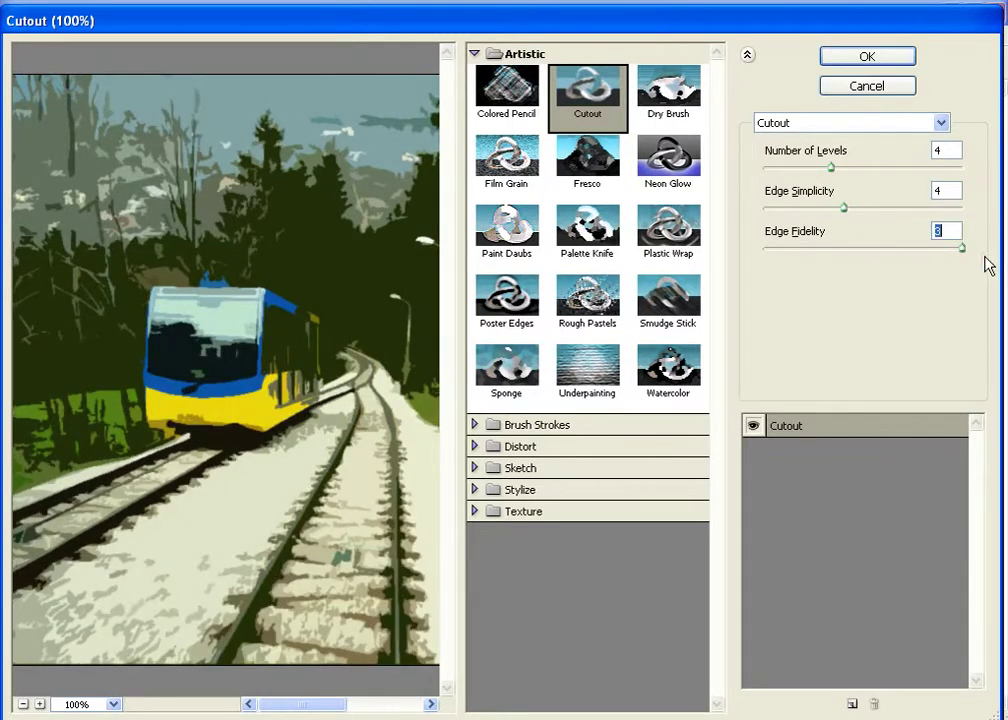
pyautogui.moveTo(937, 254); pyautogui.dragTo(848, 253)
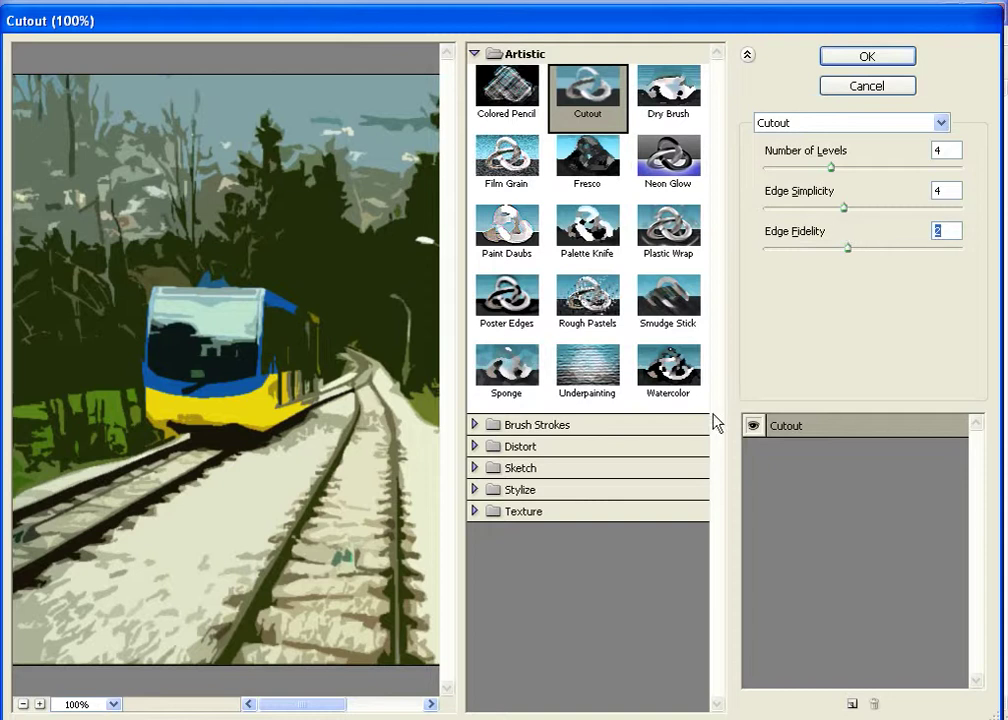
pyautogui.click(876, 55)
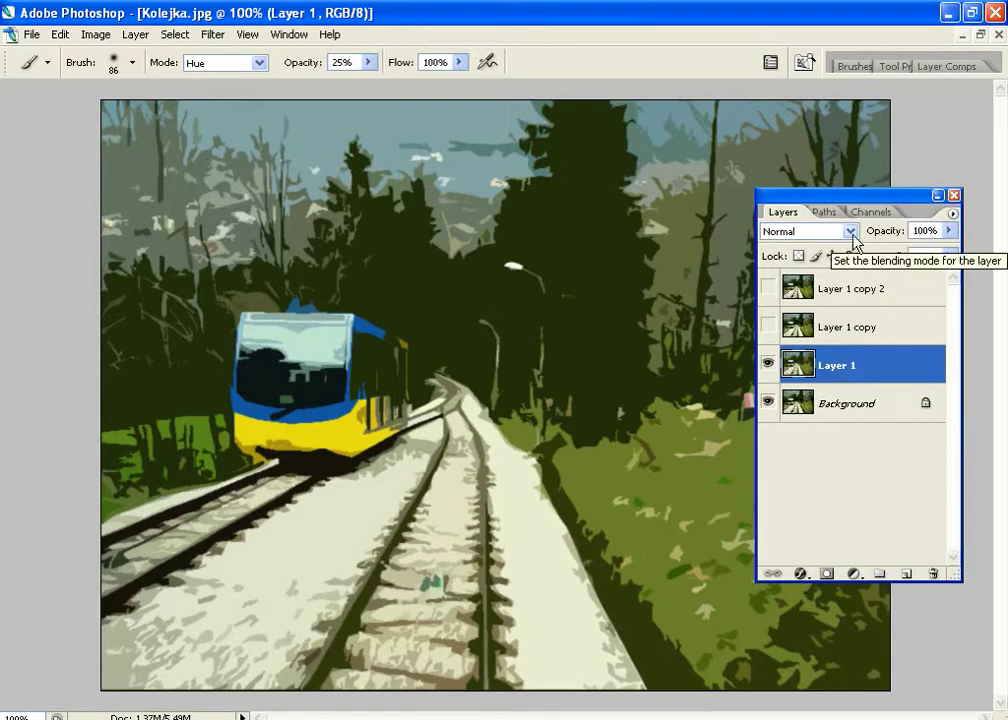
# Blend Layer 1 in Luminosity mode, then select Layer 1 copy and make it visible.
pyautogui.click(849, 232)
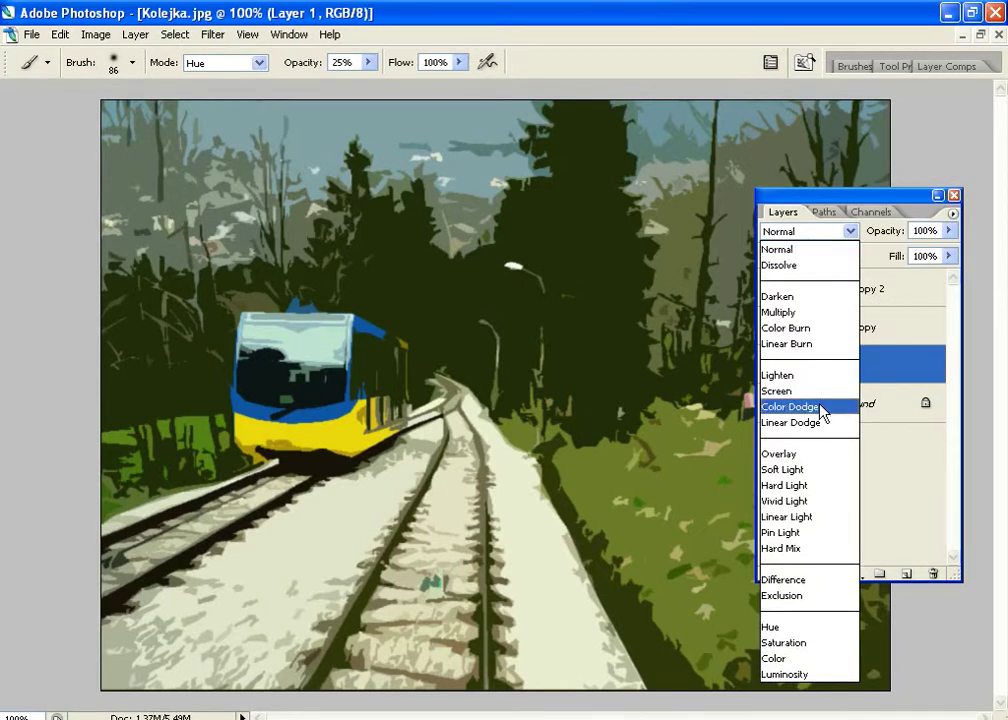
pyautogui.click(818, 674)
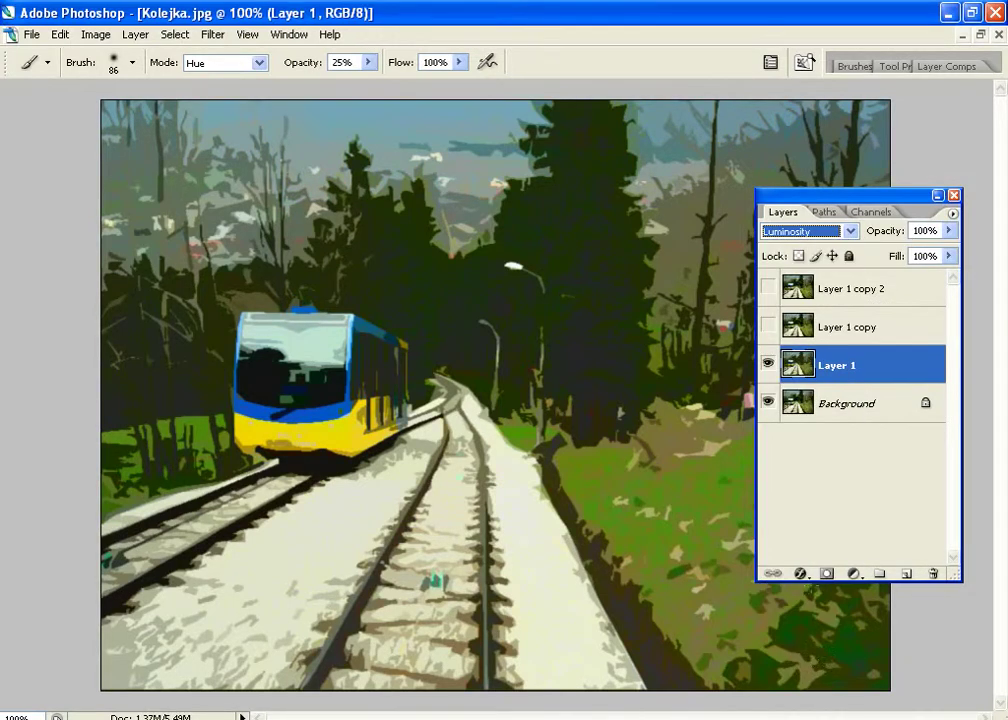
pyautogui.click(780, 336)
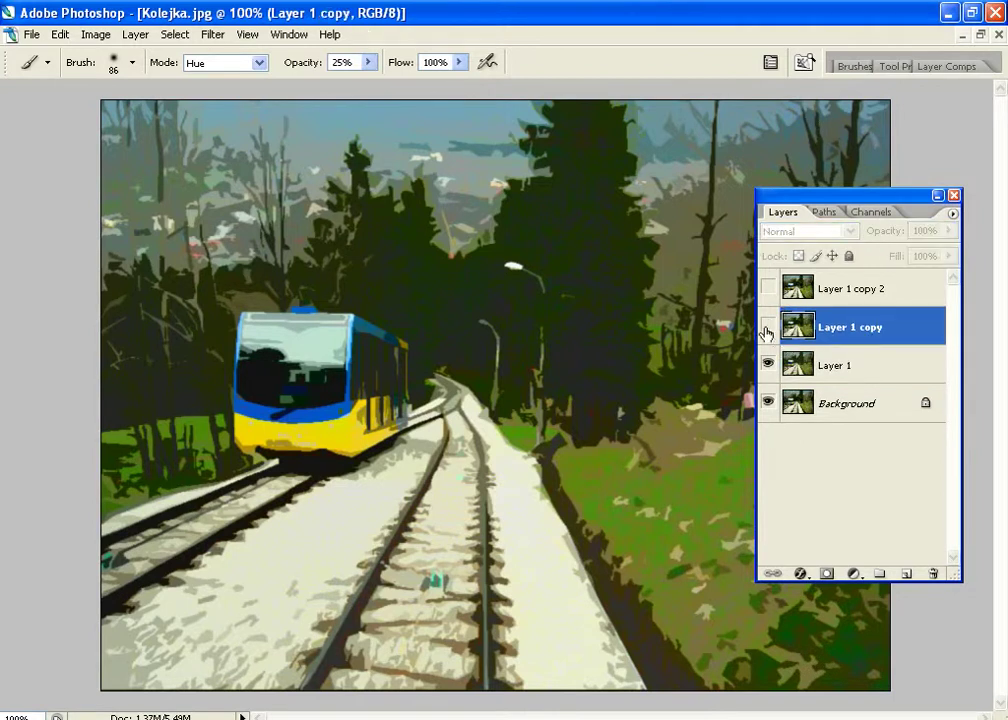
pyautogui.click(767, 328)
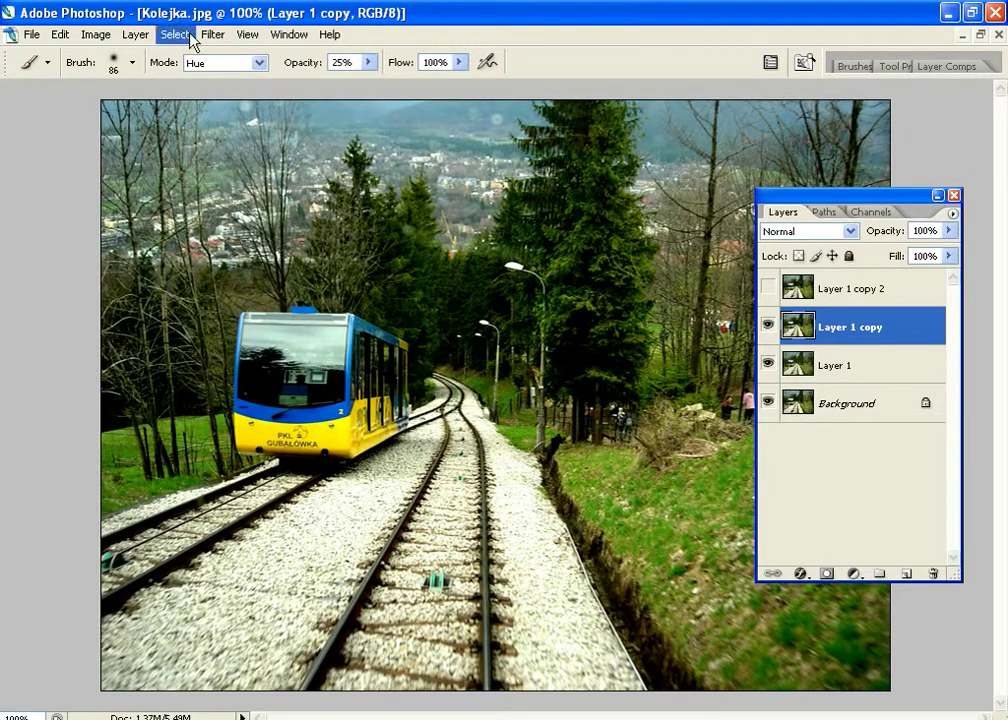
# Bring up the Artistic > Dry Brush filter dialog for Layer 1 copy.
pyautogui.click(211, 34)
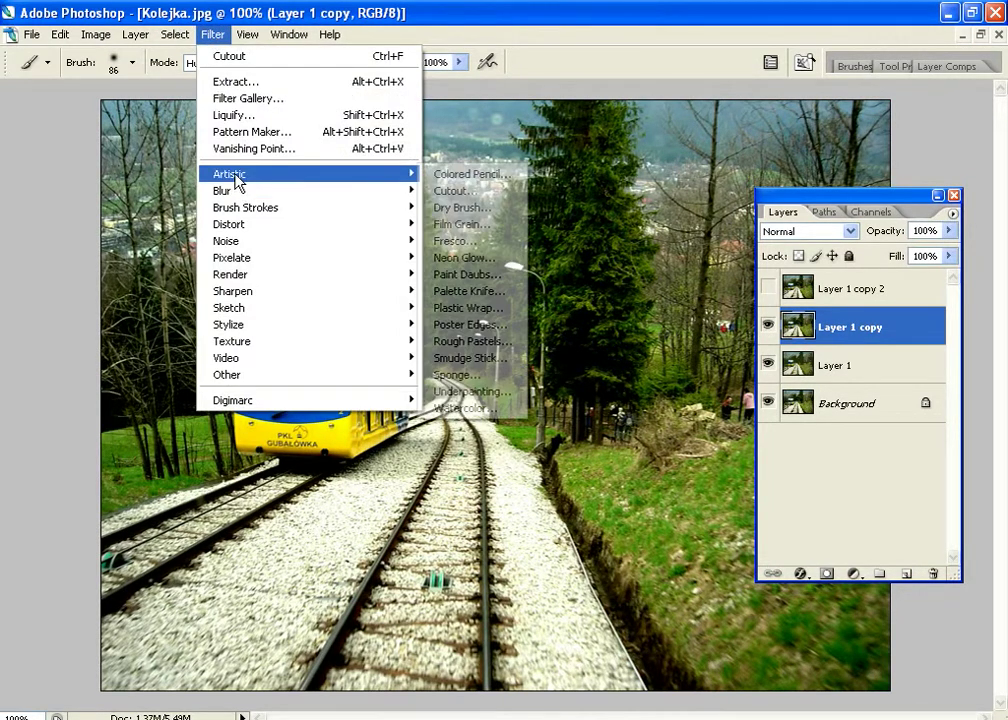
pyautogui.moveTo(300, 174)
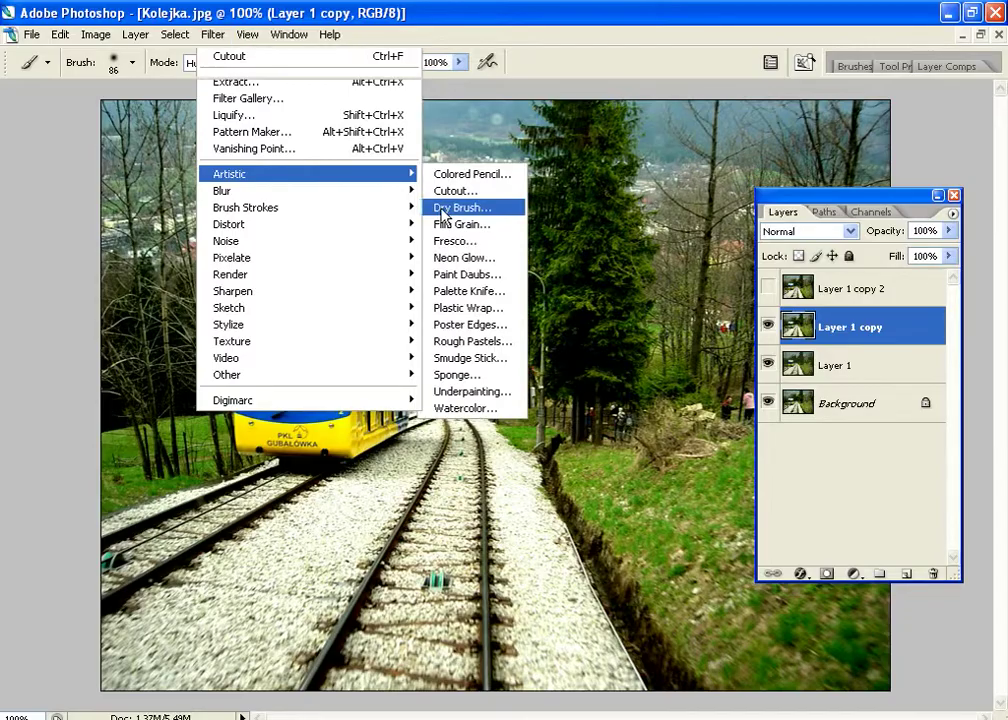
pyautogui.click(444, 210)
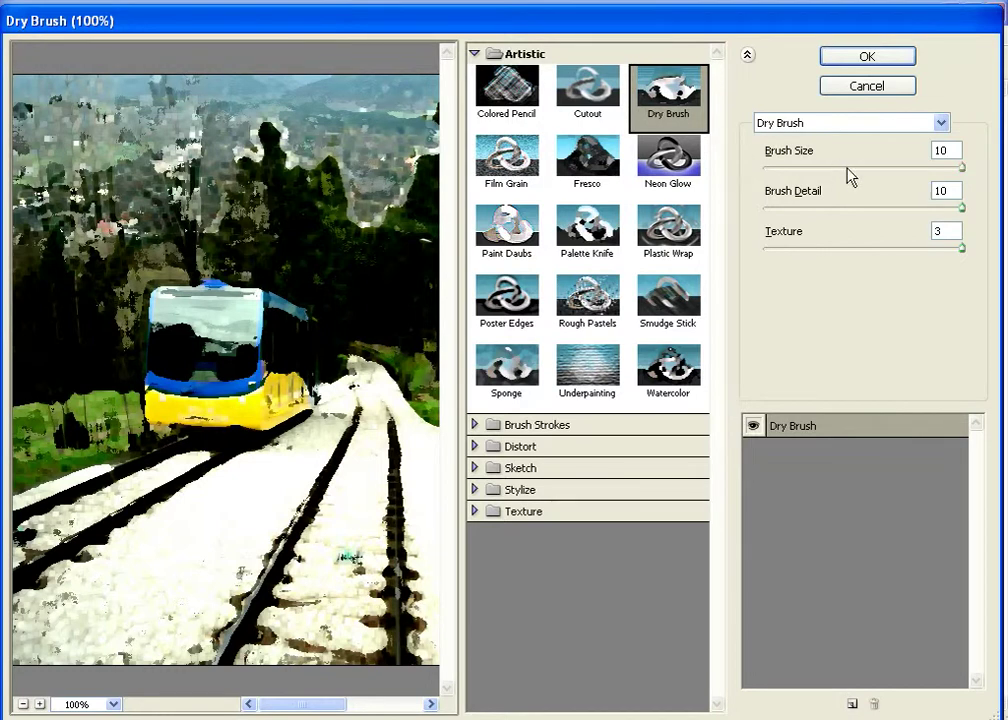
# Test Dry Brush sliders, then apply it at Brush Size 10, Brush Detail 10, Texture 3.
pyautogui.click(950, 169)
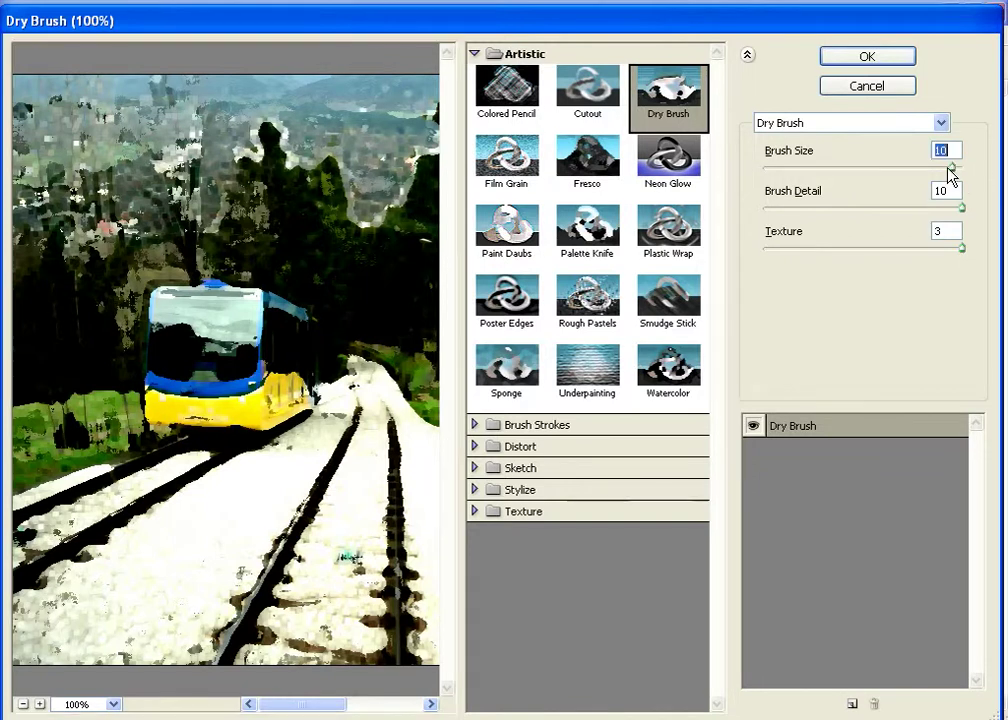
pyautogui.moveTo(950, 169)
pyautogui.mouseDown()
pyautogui.moveTo(724, 176)
pyautogui.moveTo(990, 171)
pyautogui.mouseUp()
pyautogui.moveTo(961, 167)
pyautogui.mouseDown()
pyautogui.moveTo(737, 190)
pyautogui.moveTo(1000, 192)
pyautogui.mouseUp()
pyautogui.moveTo(961, 207)
pyautogui.mouseDown()
pyautogui.moveTo(725, 220)
pyautogui.moveTo(966, 222)
pyautogui.mouseUp()
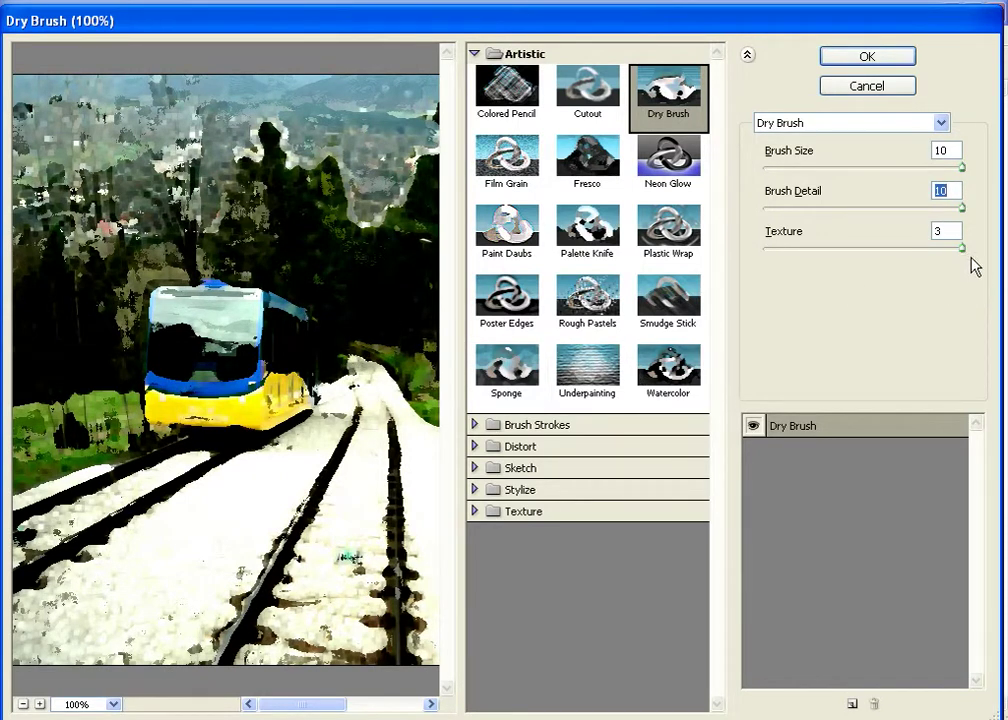
pyautogui.moveTo(962, 249)
pyautogui.mouseDown()
pyautogui.moveTo(858, 255)
pyautogui.moveTo(974, 254)
pyautogui.mouseUp()
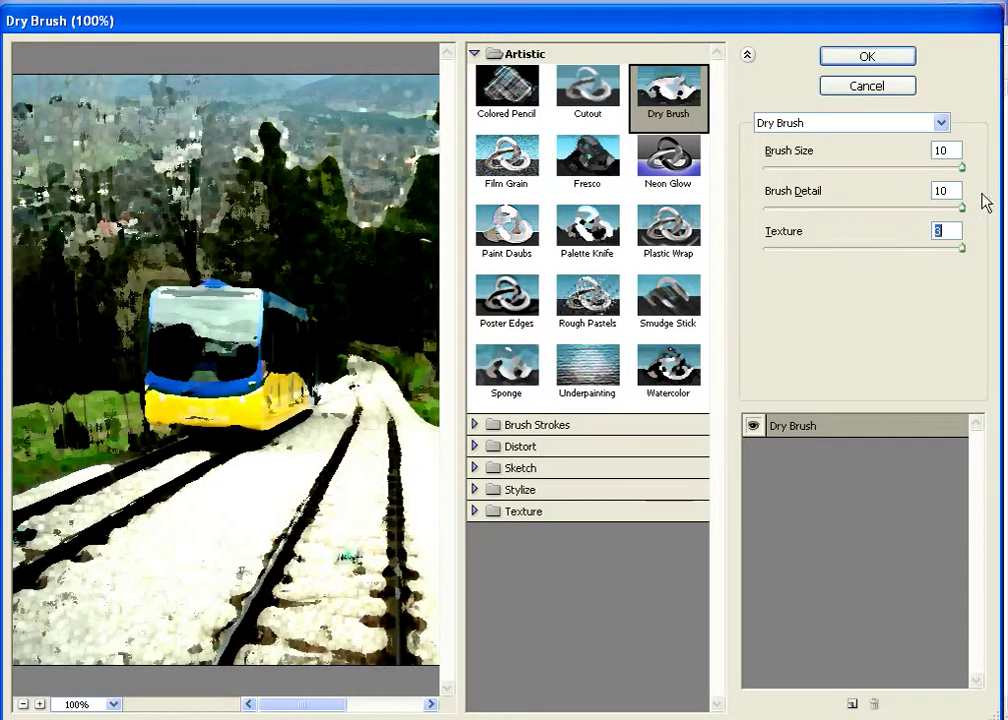
pyautogui.click(867, 60)
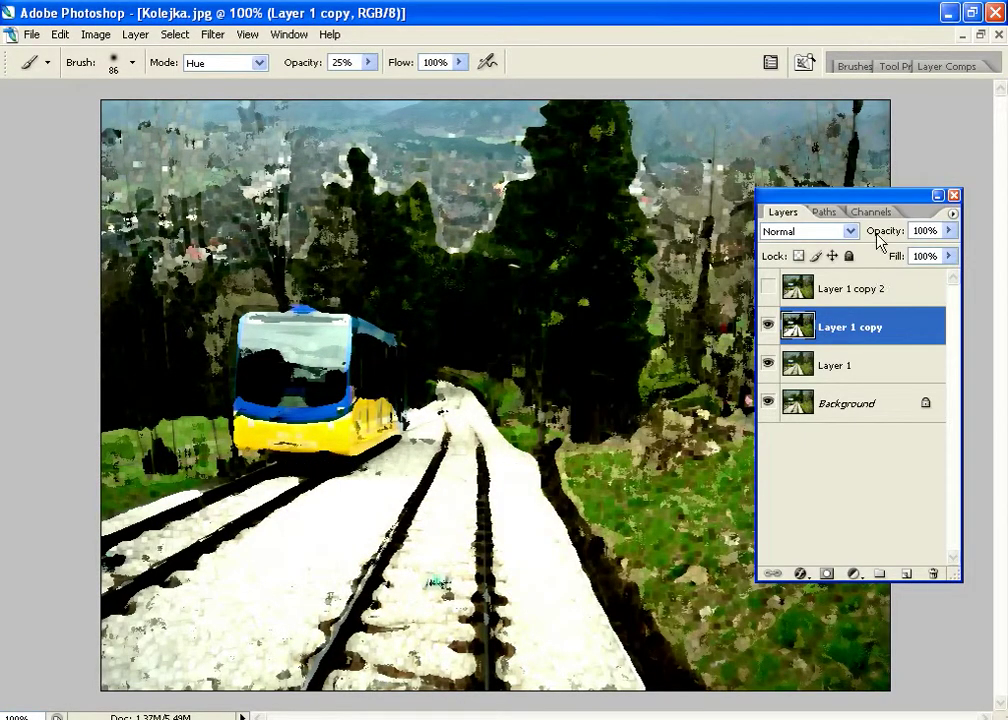
# Set Layer 1 copy to Screen blend mode, then select and unhide Layer 1 copy 2.
pyautogui.click(848, 231)
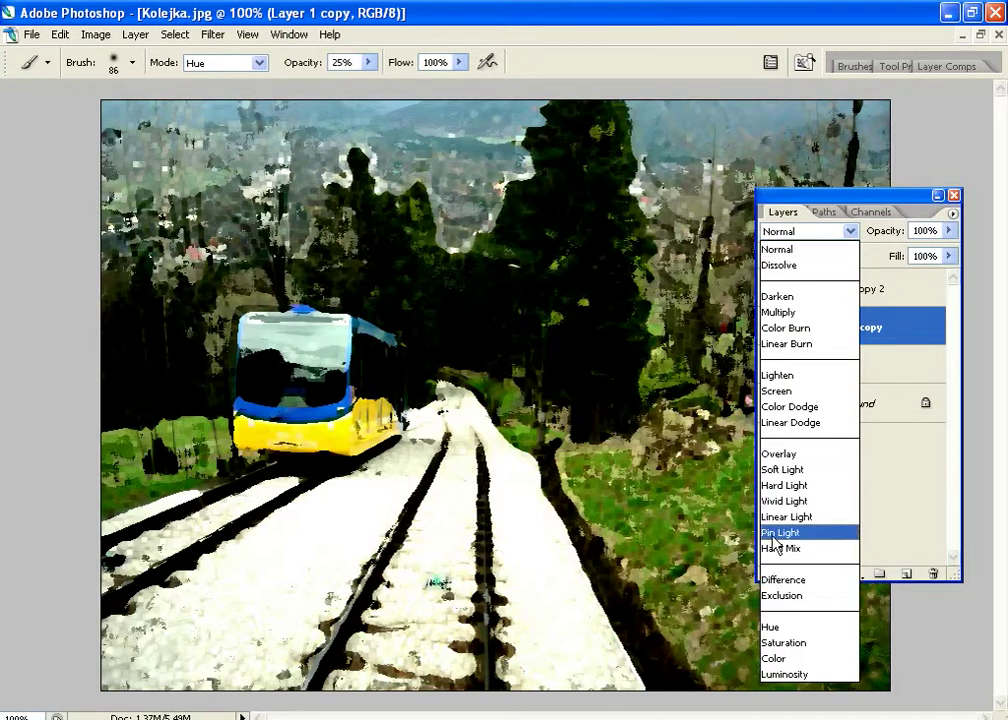
pyautogui.click(776, 391)
pyautogui.click(800, 288)
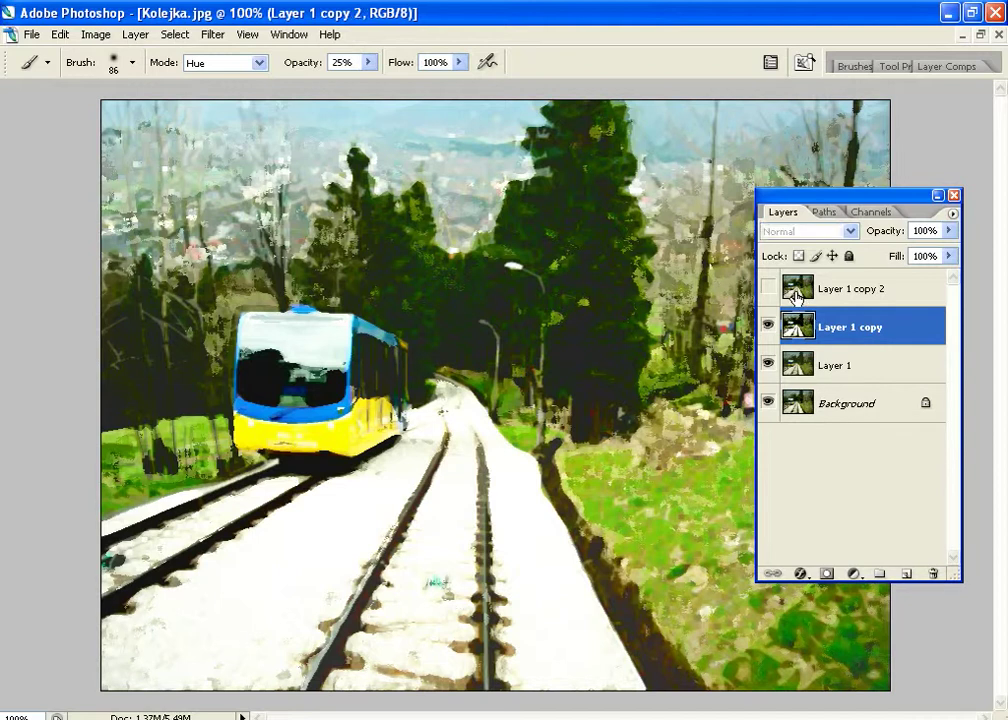
pyautogui.click(767, 289)
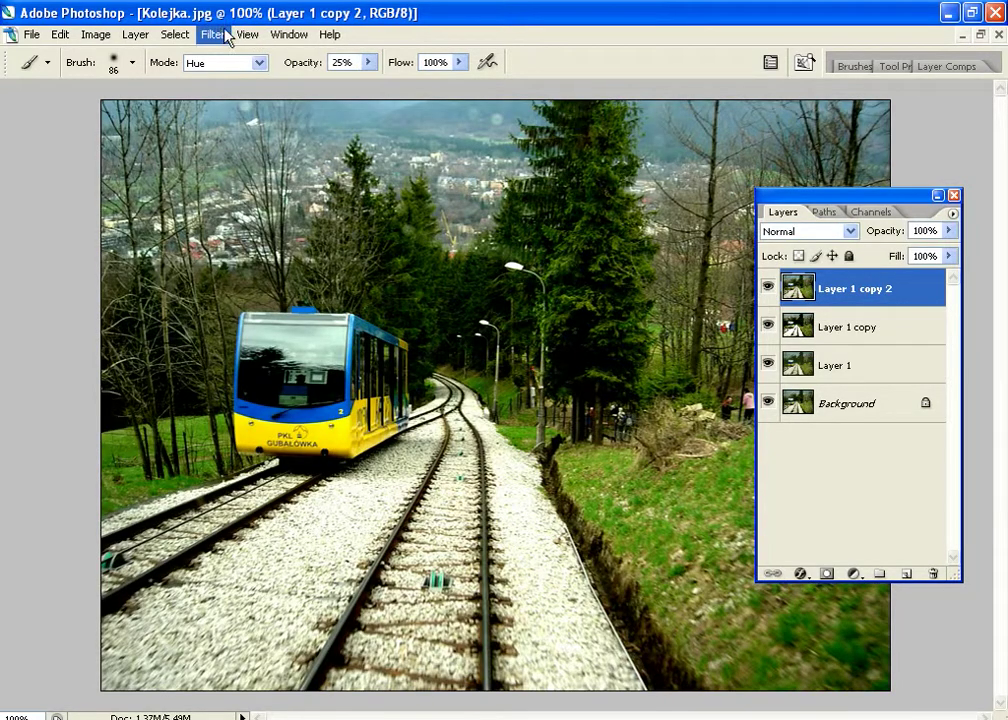
# Bring up the Noise > Median filter dialog for Layer 1 copy 2.
pyautogui.click(213, 34)
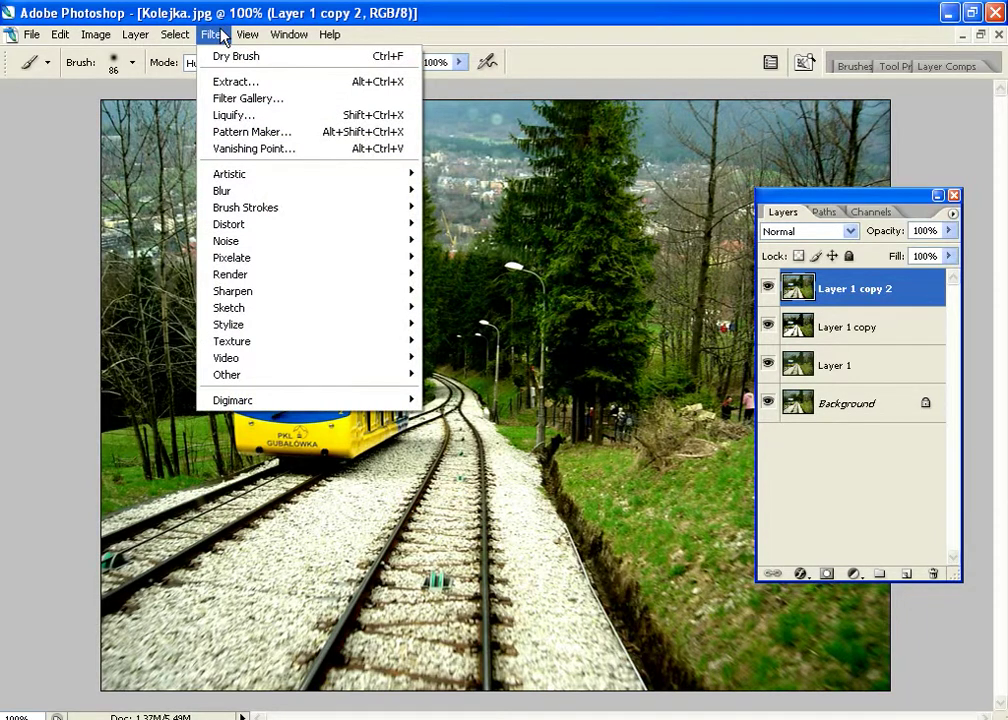
pyautogui.moveTo(226, 241)
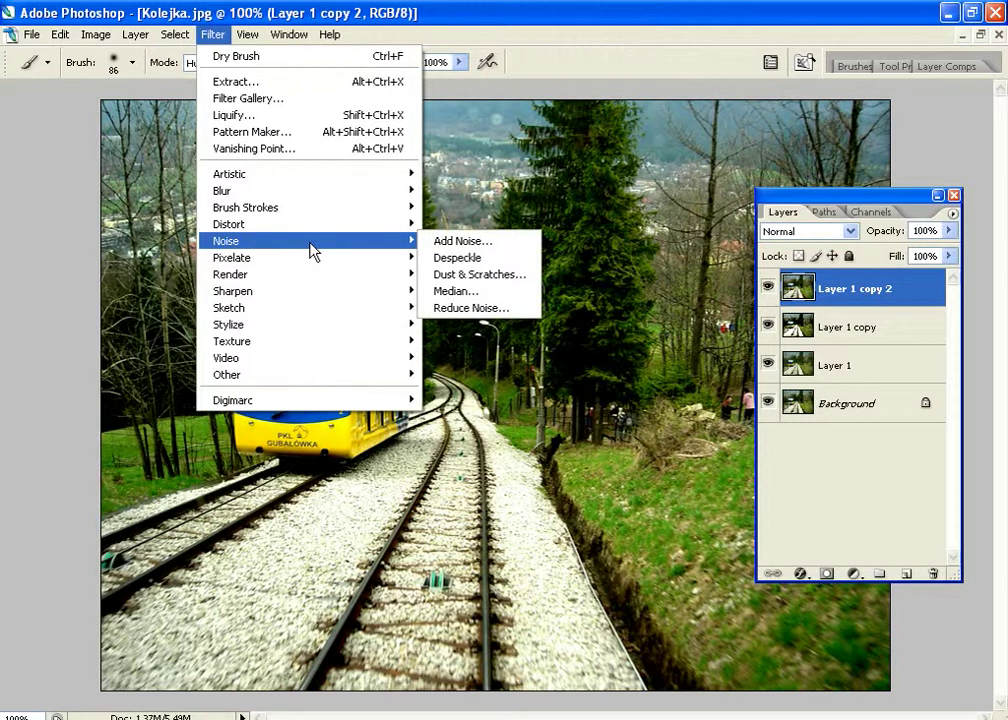
pyautogui.click(461, 297)
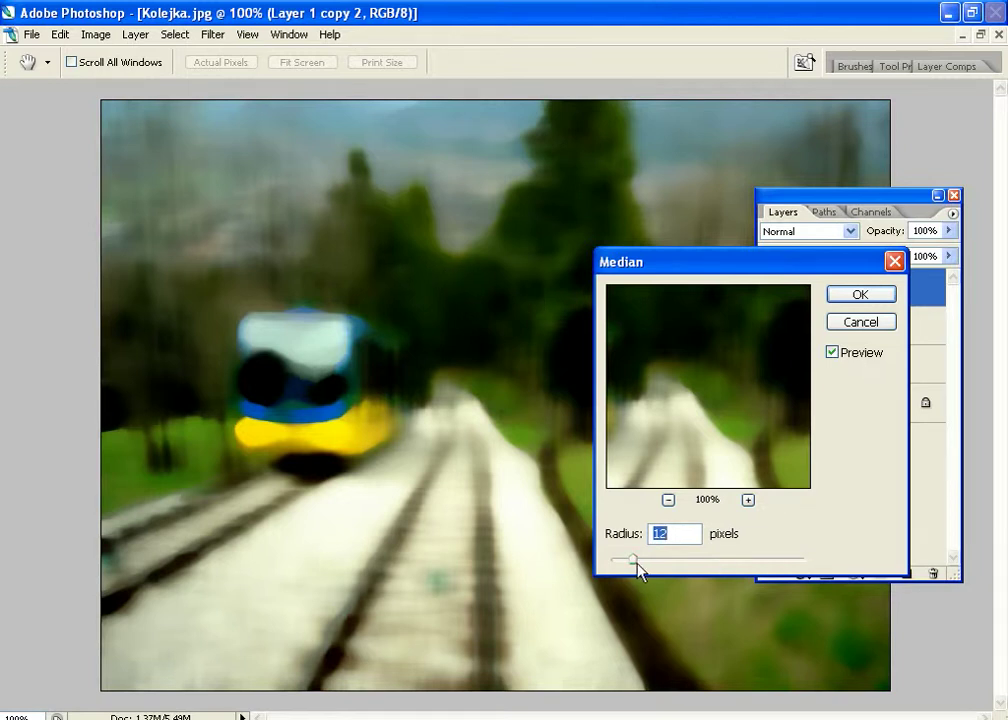
# Preview larger Median radii, then apply it with a 12-pixel radius.
pyautogui.moveTo(634, 559); pyautogui.dragTo(688, 559)
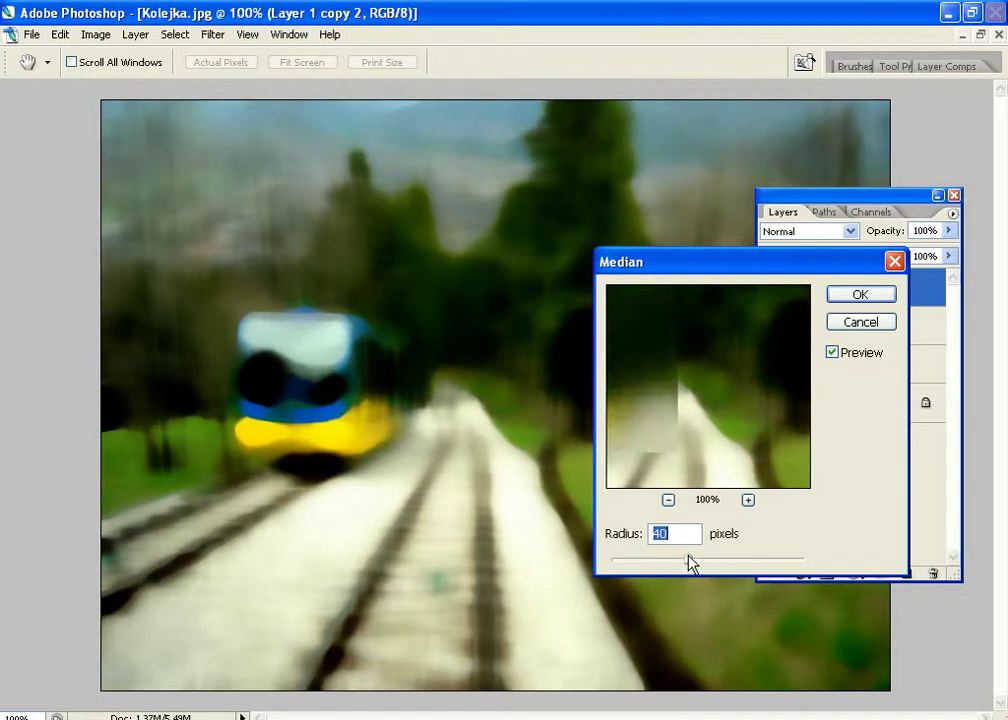
pyautogui.moveTo(688, 558); pyautogui.dragTo(638, 560)
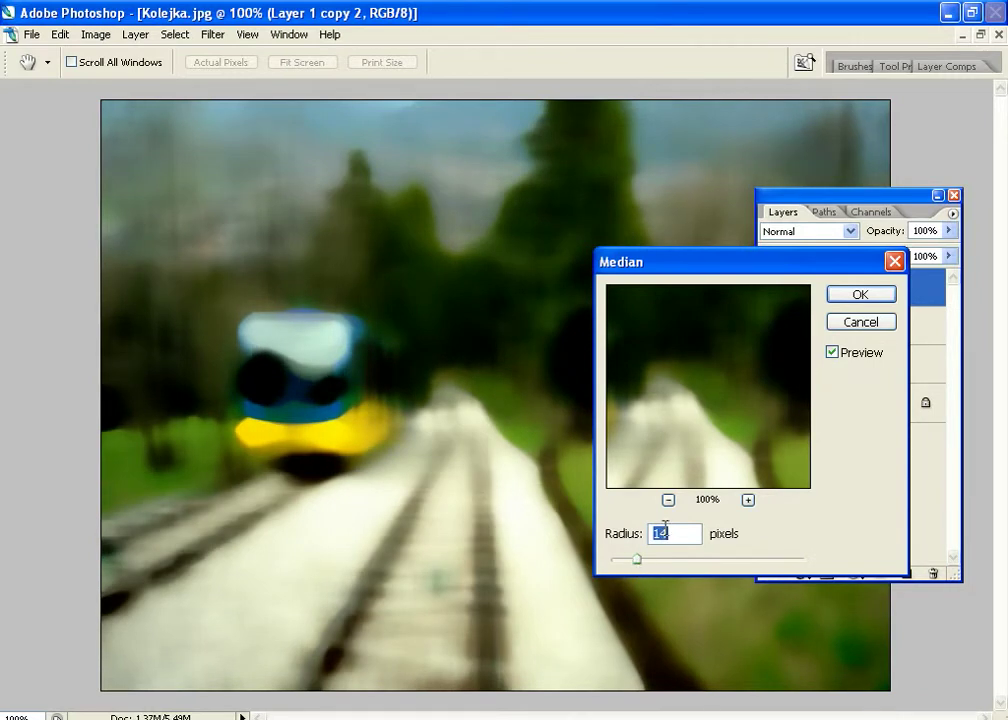
pyautogui.write('12')
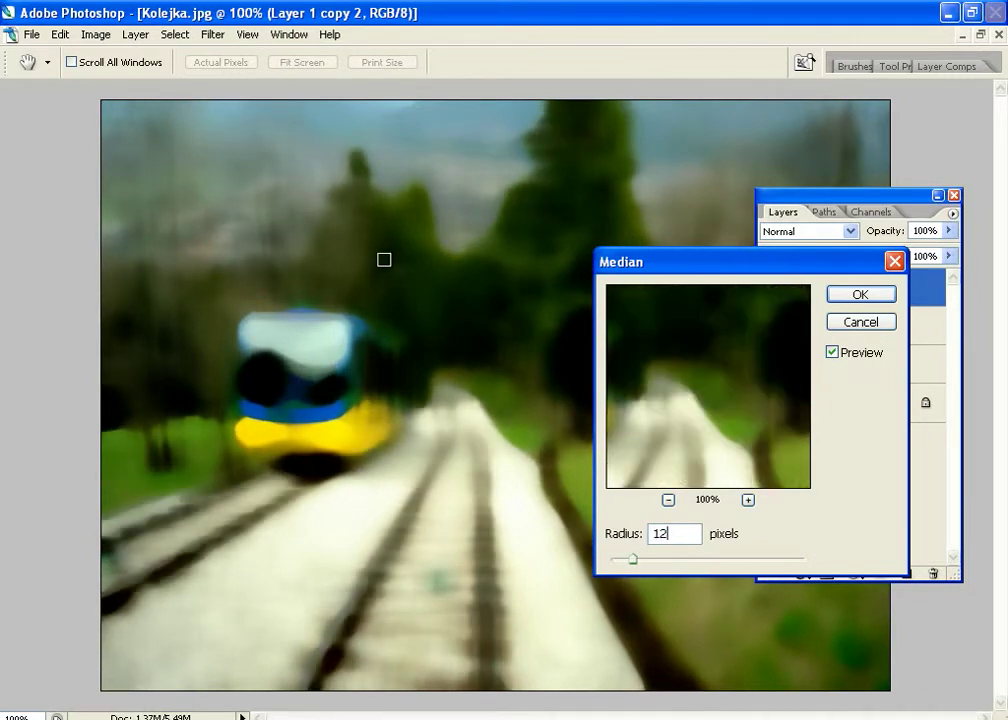
pyautogui.click(862, 296)
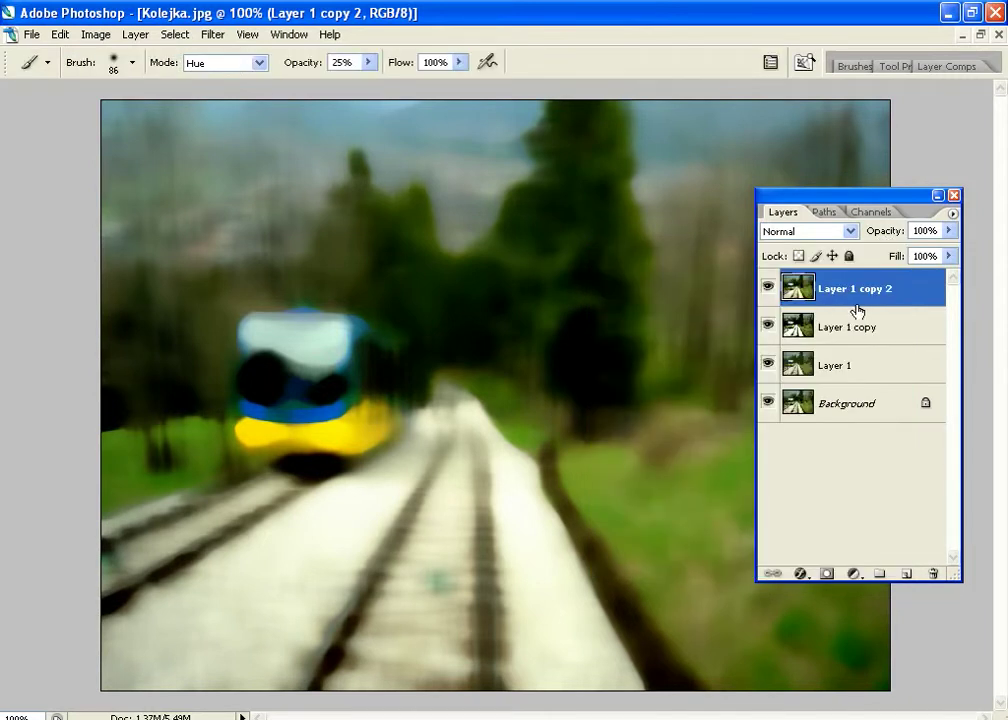
# Switch Layer 1 copy 2 to Soft Light blending and move the Layers panel aside.
pyautogui.click(851, 231)
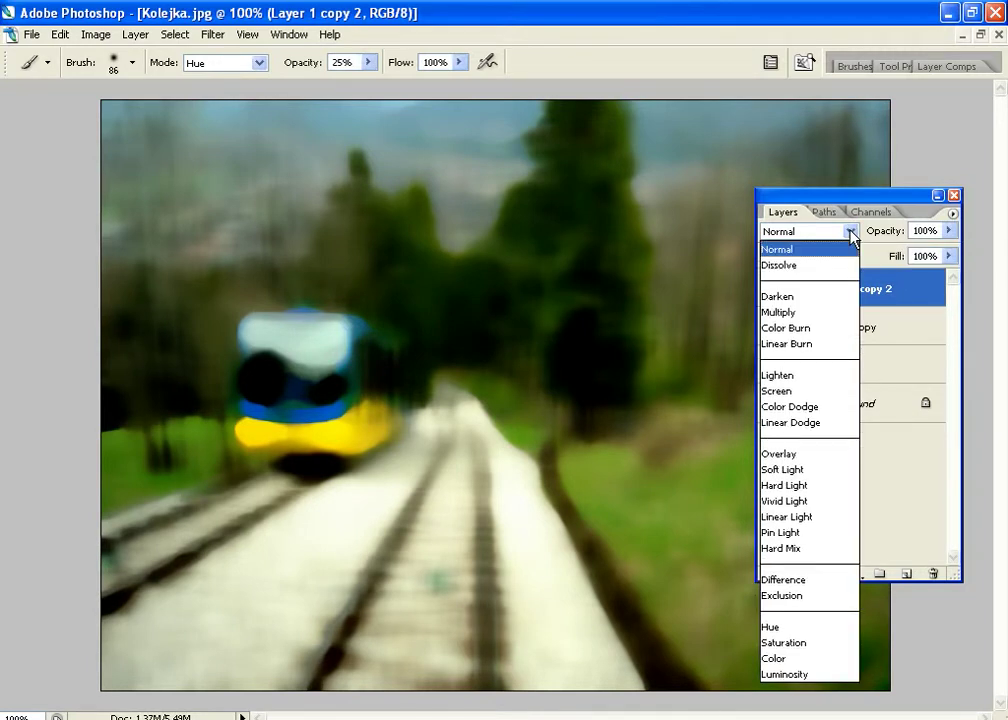
pyautogui.click(795, 470)
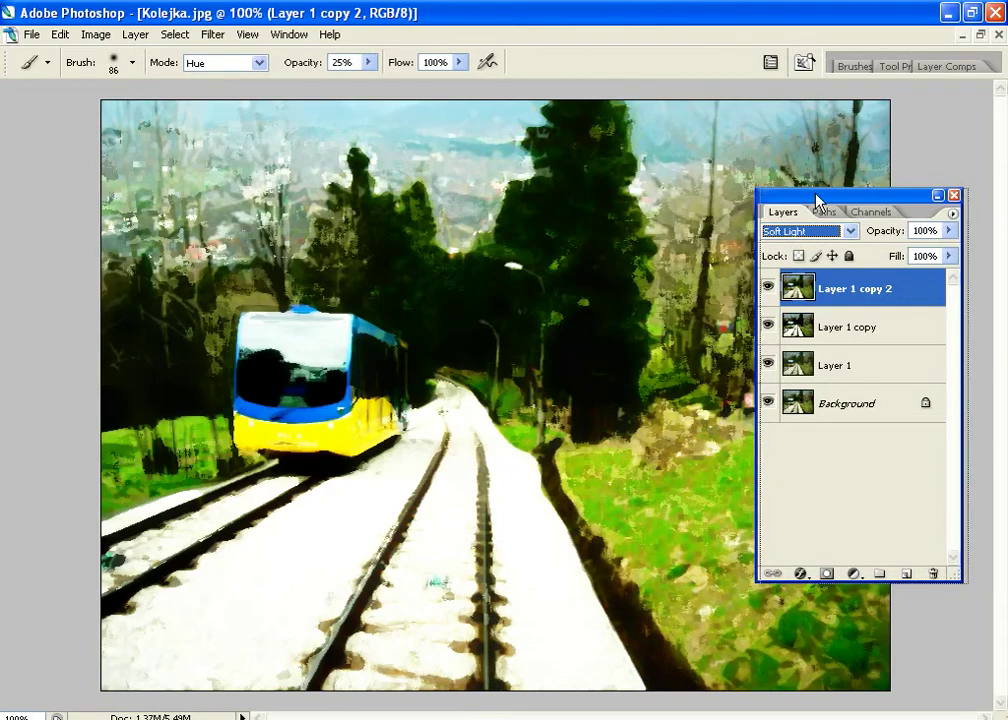
pyautogui.moveTo(812, 200); pyautogui.dragTo(943, 308)
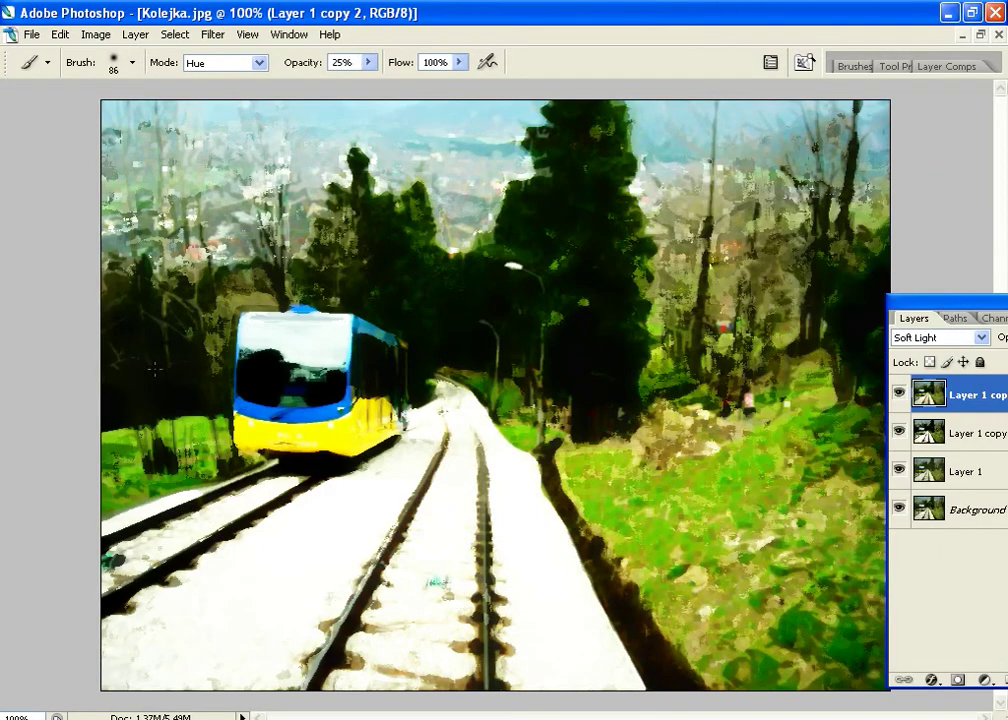